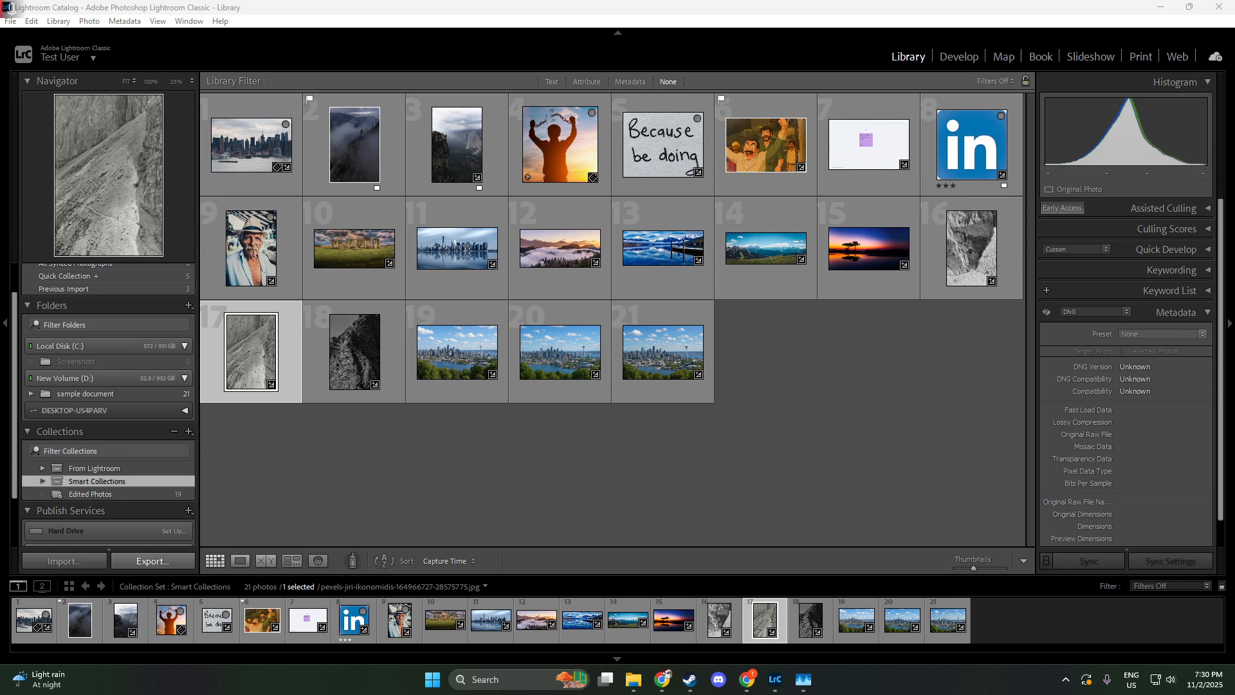
# Step: Select only the first photo, the city skyline across the water, and open its export settings
pyautogui.click(831, 421)
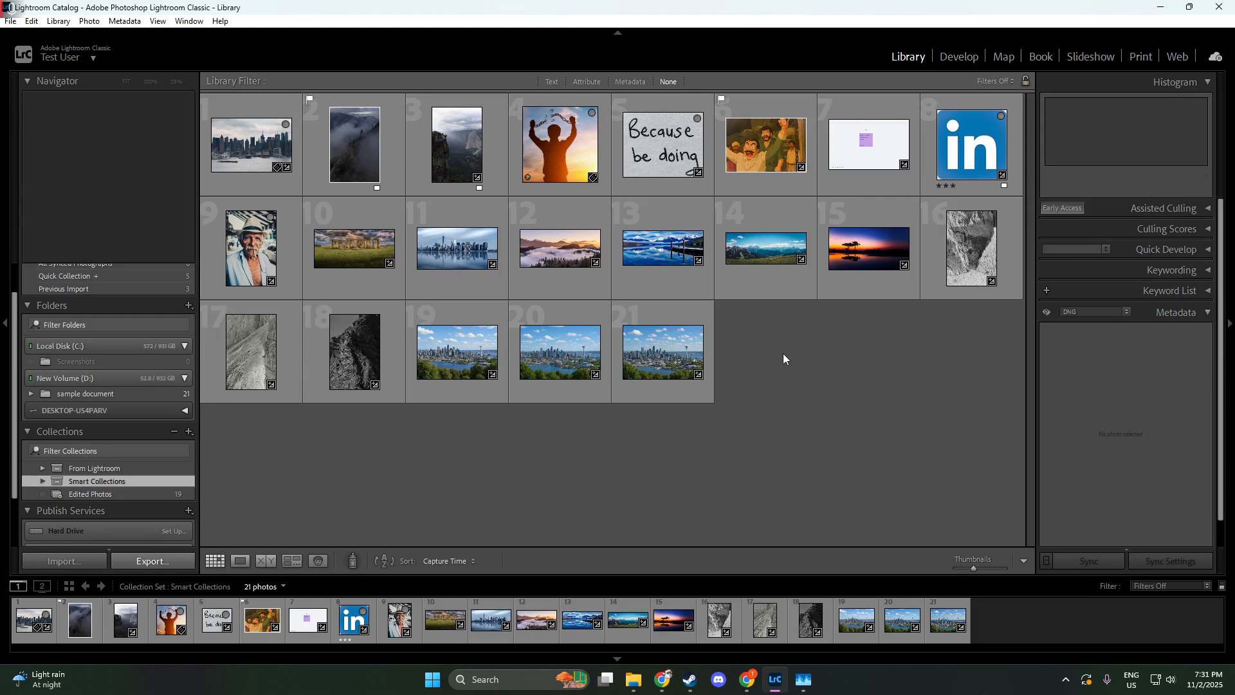
pyautogui.click(257, 144)
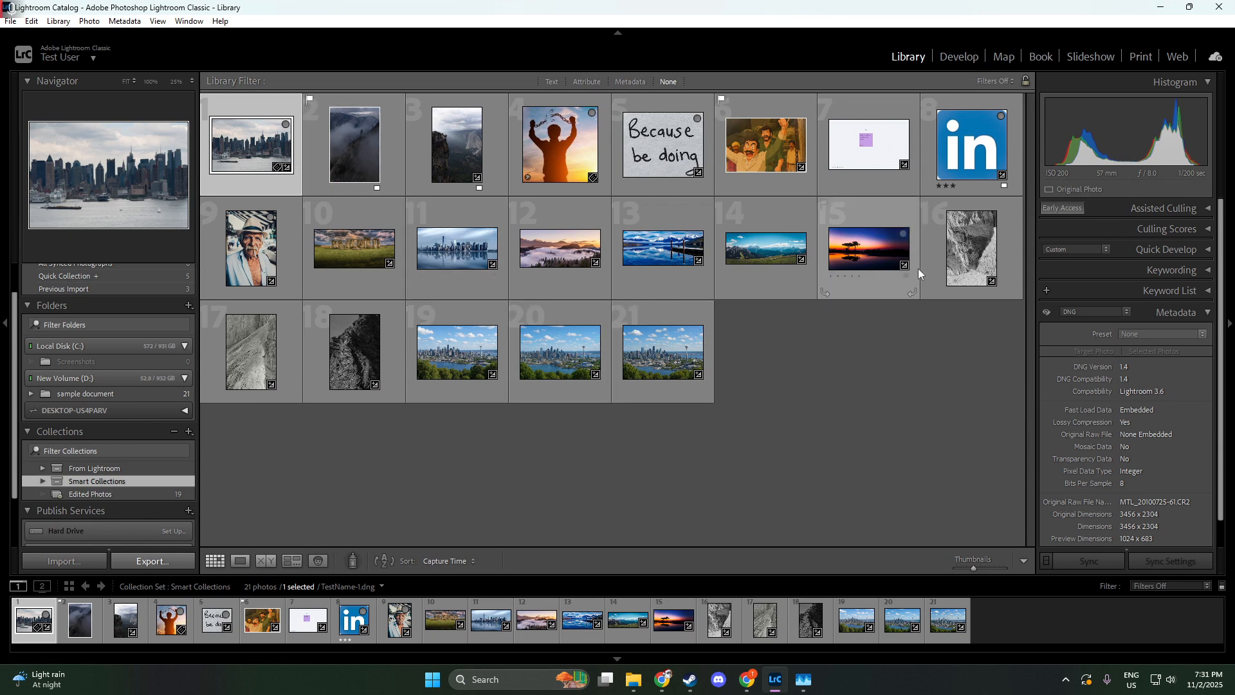
pyautogui.click(10, 21)
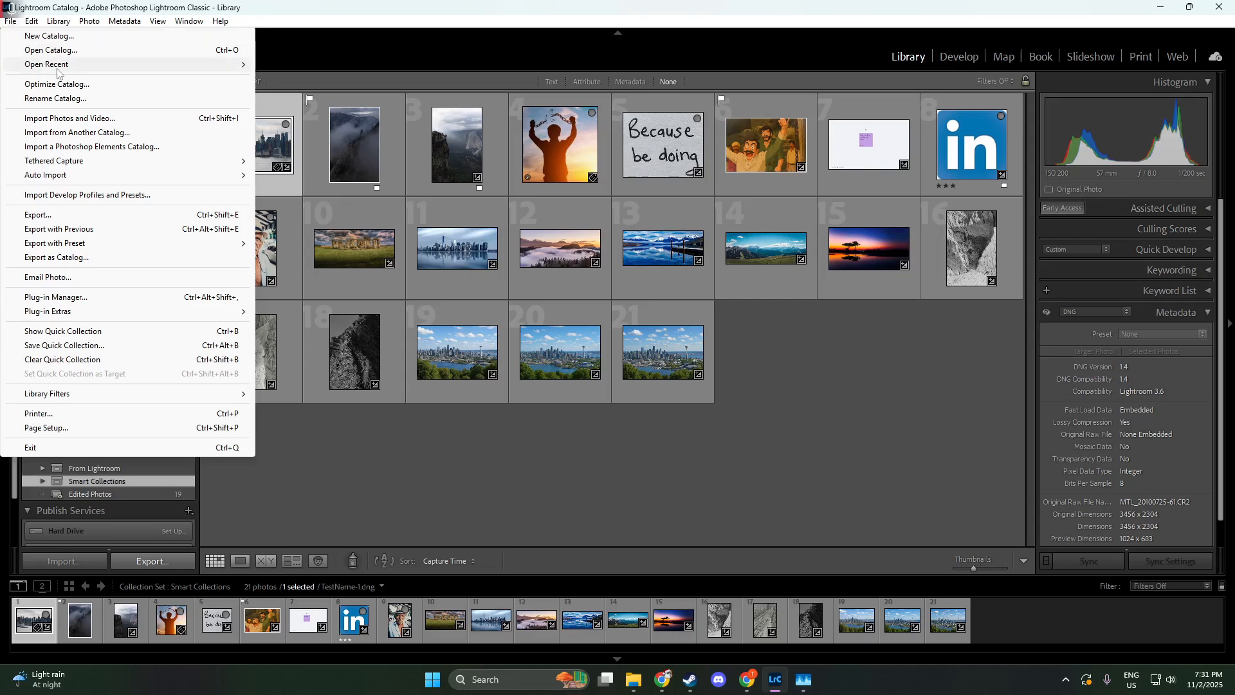
pyautogui.click(75, 216)
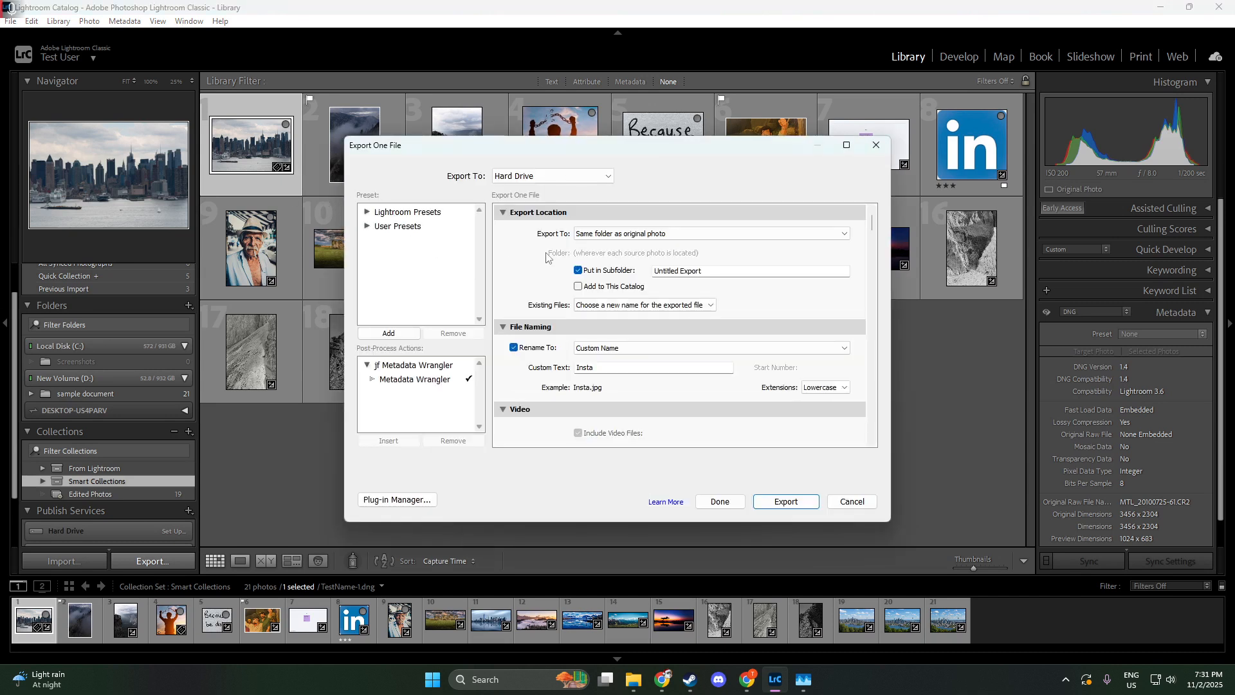
# Step: Examine the available export location choices and look through all sections of the export settings
pyautogui.click(634, 235)
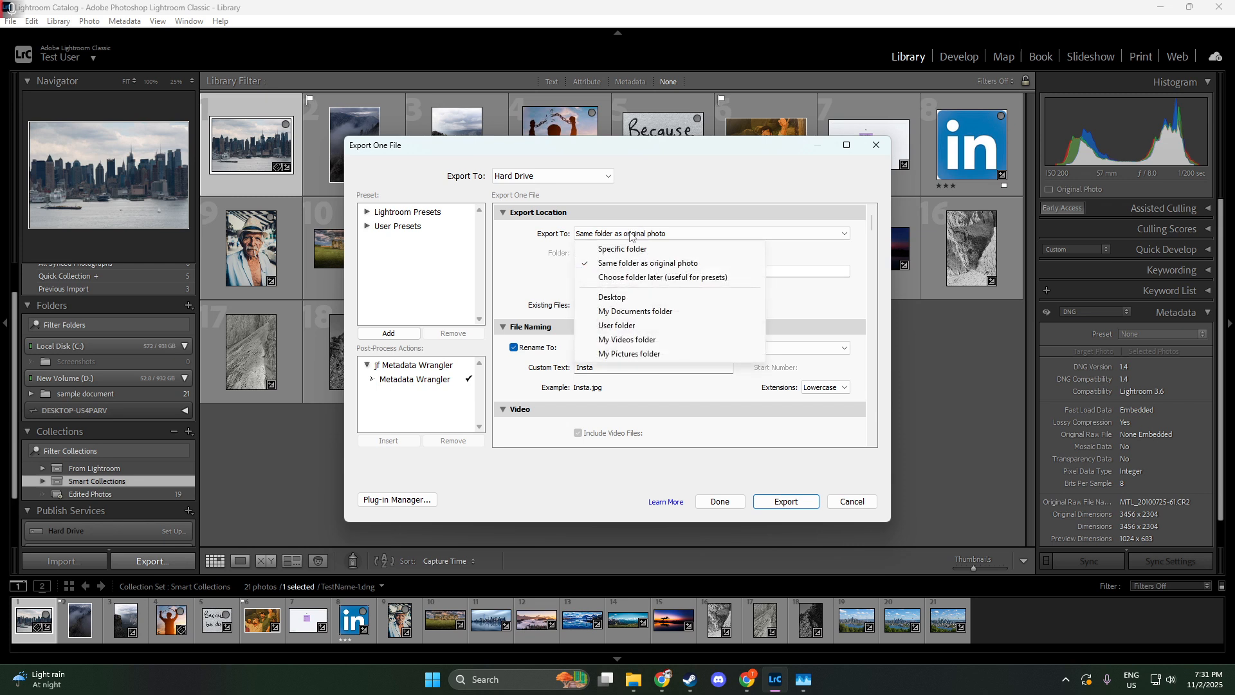
pyautogui.click(514, 263)
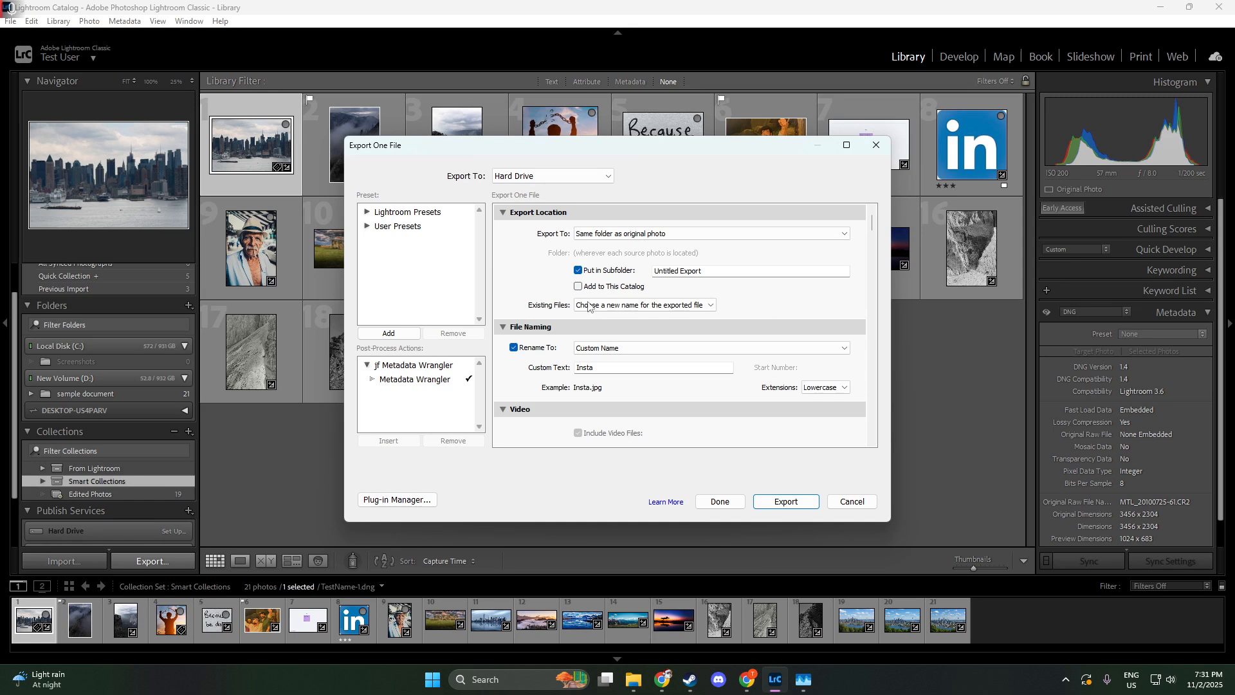
pyautogui.scroll(-5, 647, 385)
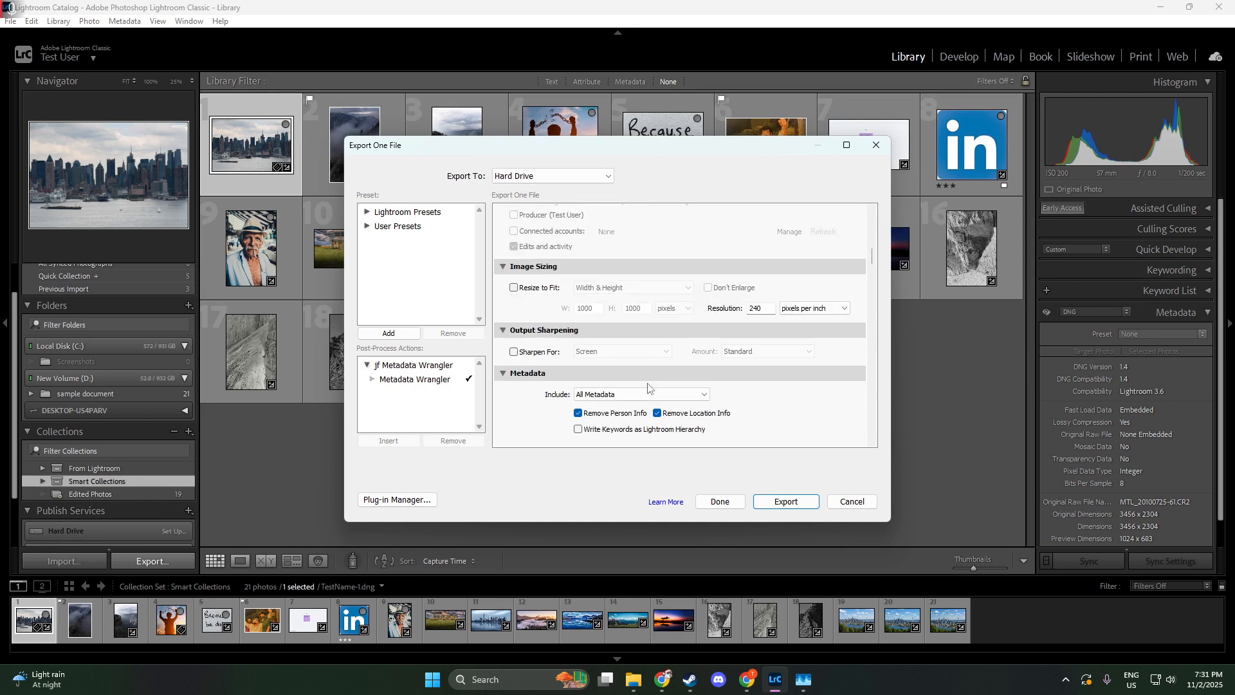
pyautogui.scroll(-10, 755, 357)
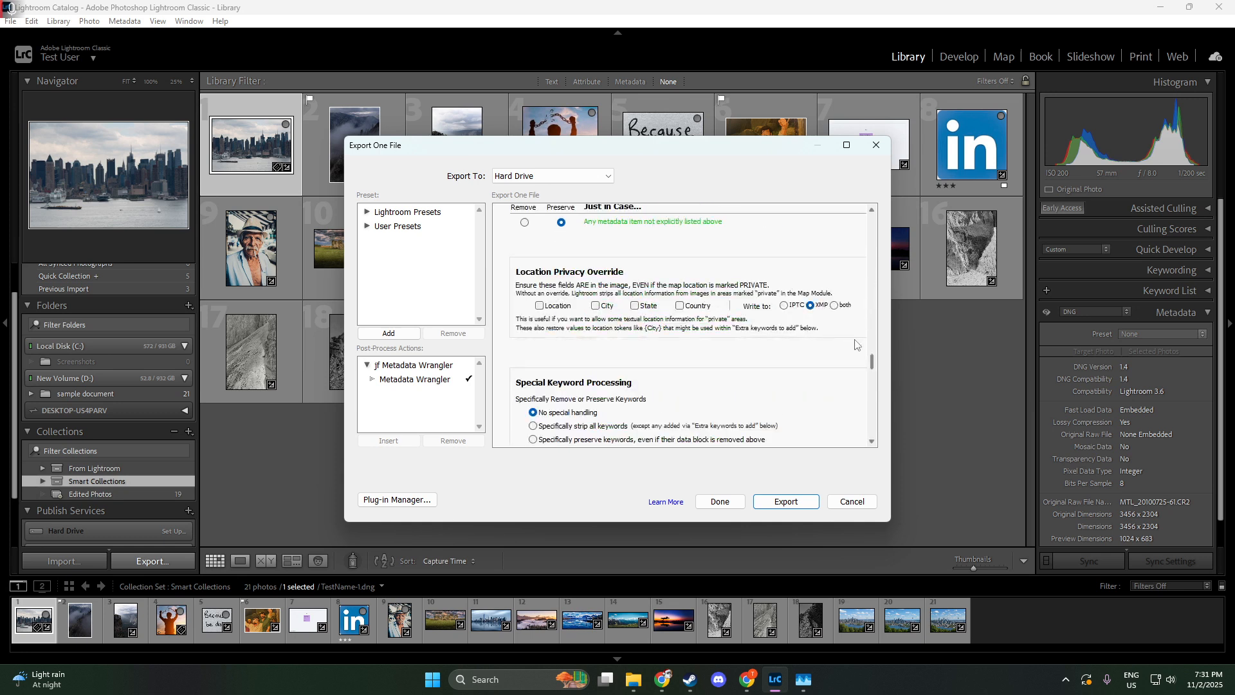
pyautogui.scroll(-5, 856, 347)
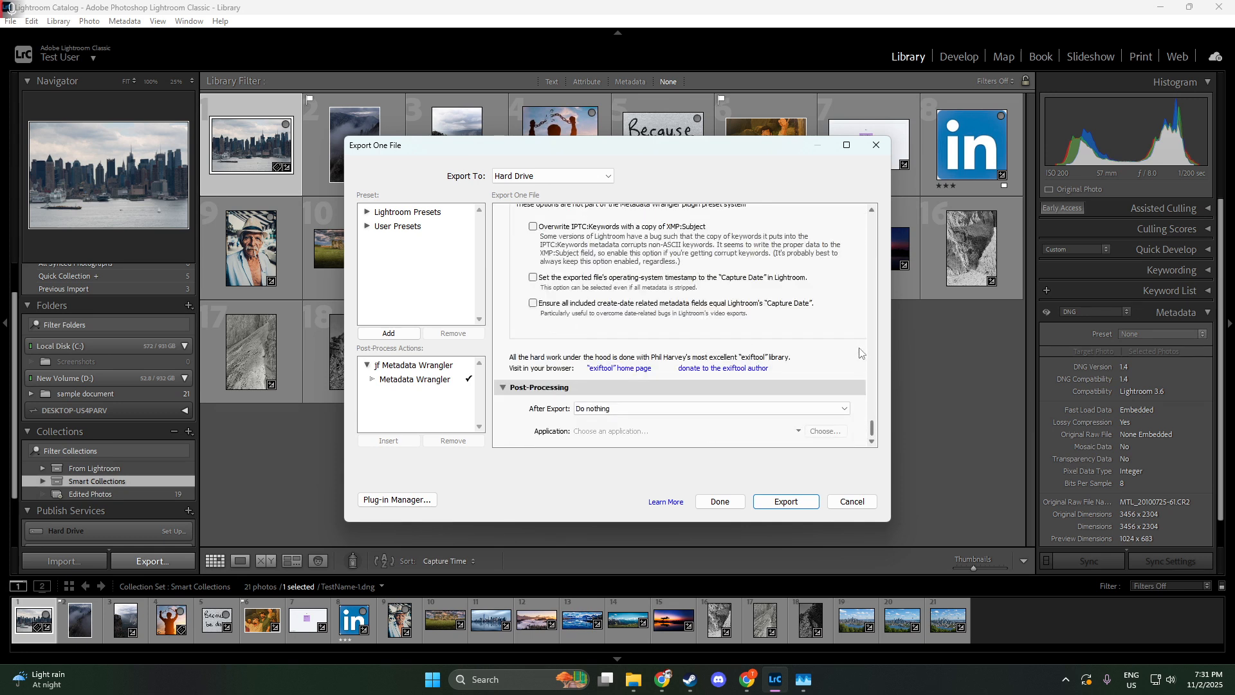
pyautogui.scroll(2, 865, 358)
pyautogui.scroll(15, 865, 357)
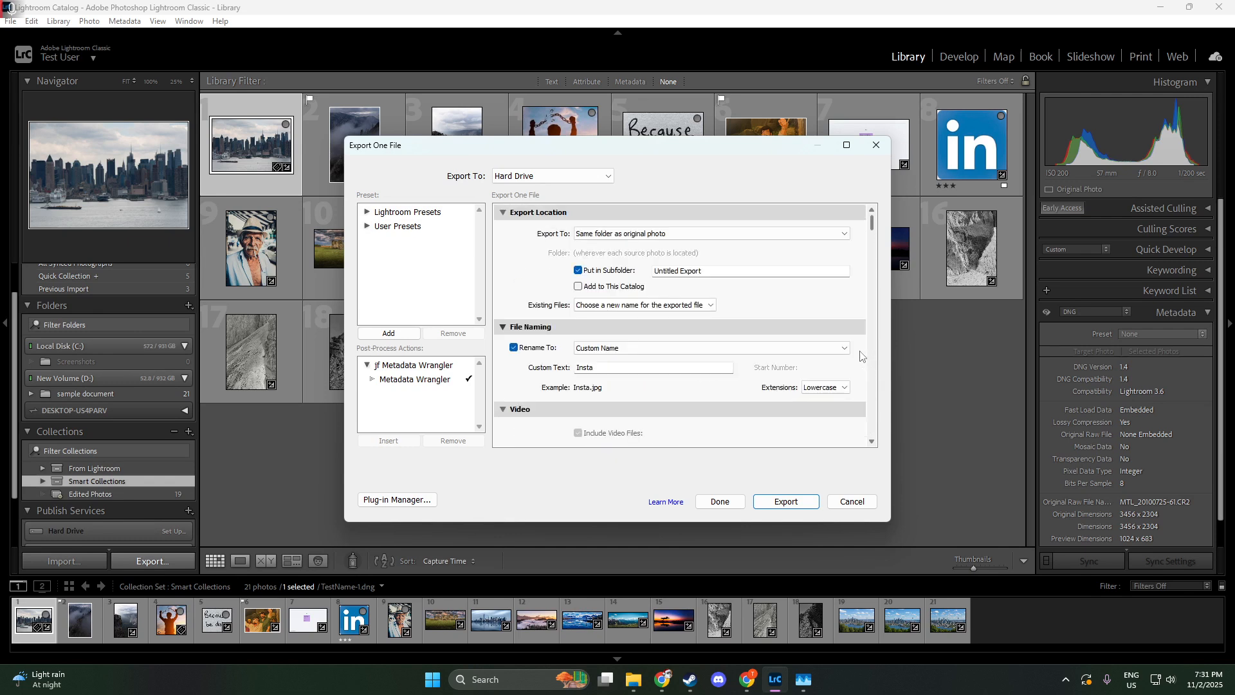
pyautogui.click(674, 234)
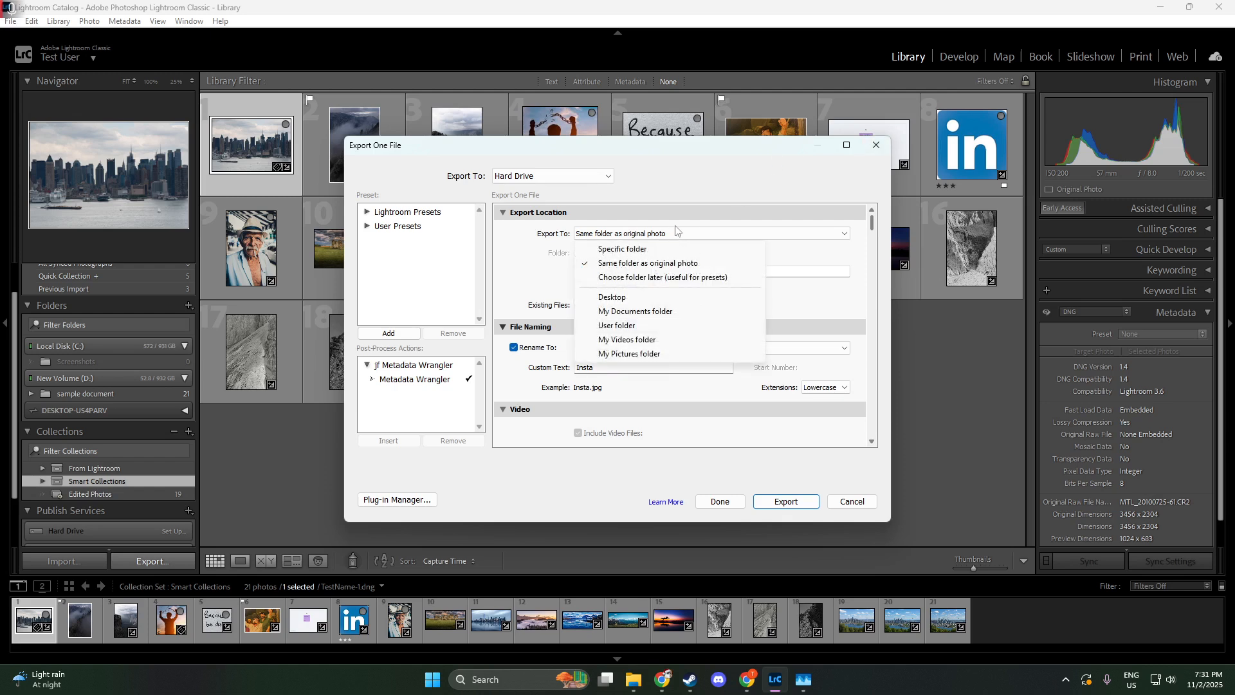
pyautogui.click(676, 229)
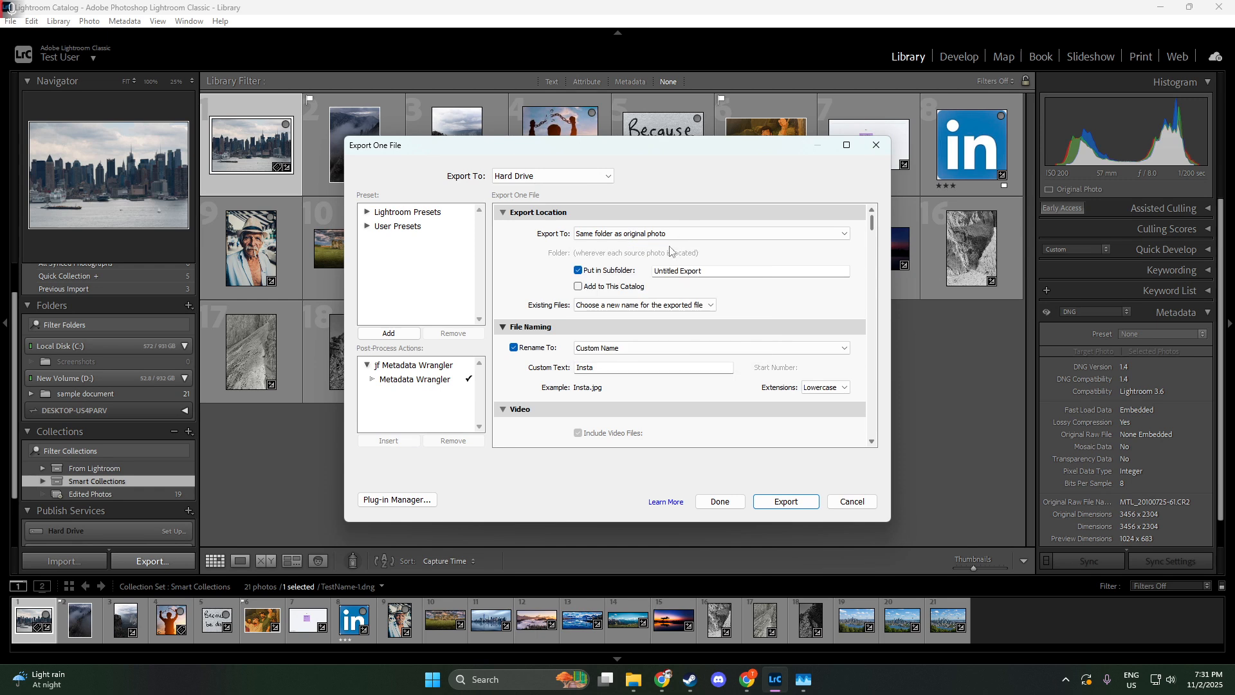
pyautogui.scroll(-5, 651, 335)
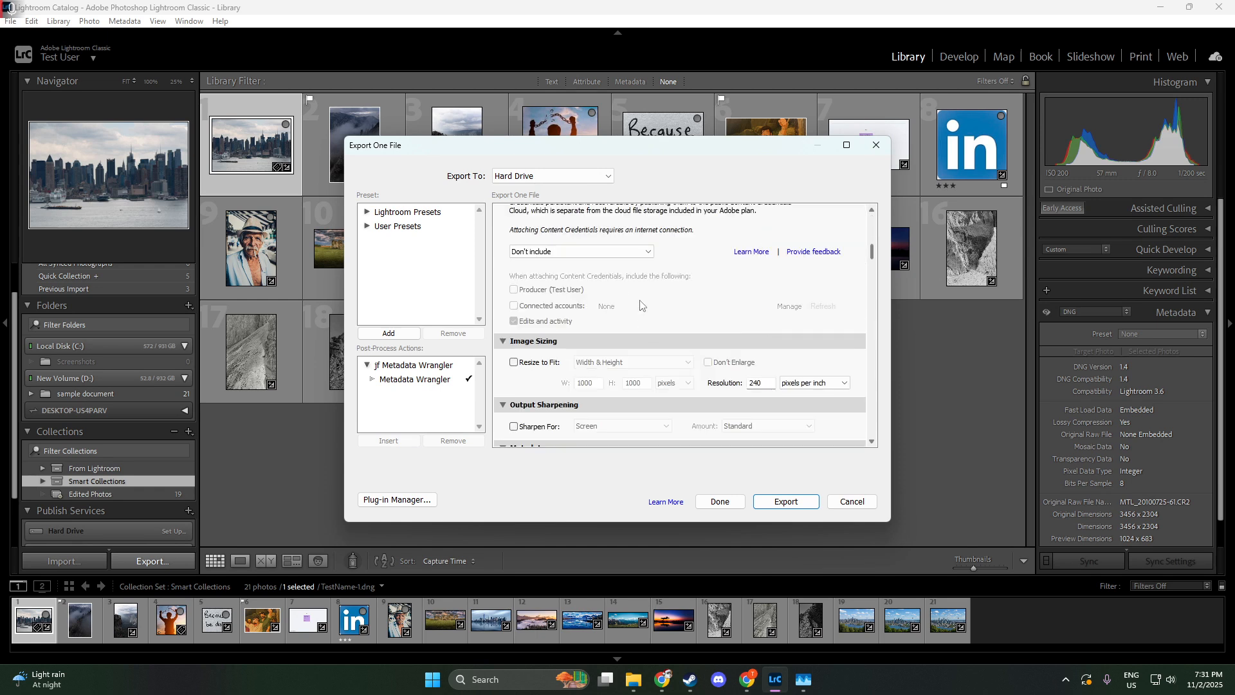
pyautogui.scroll(5, 643, 315)
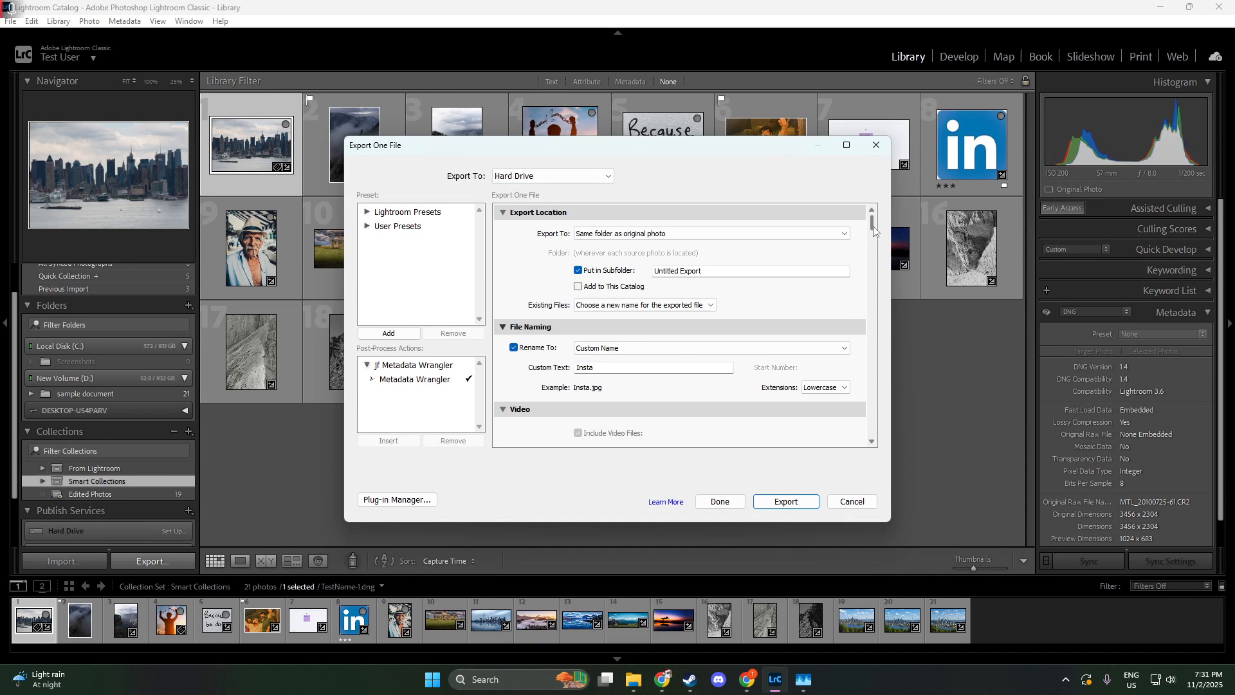
# Step: Set the export image format to PNG in the file settings
pyautogui.scroll(-3, 874, 238)
pyautogui.scroll(-3, 874, 238)
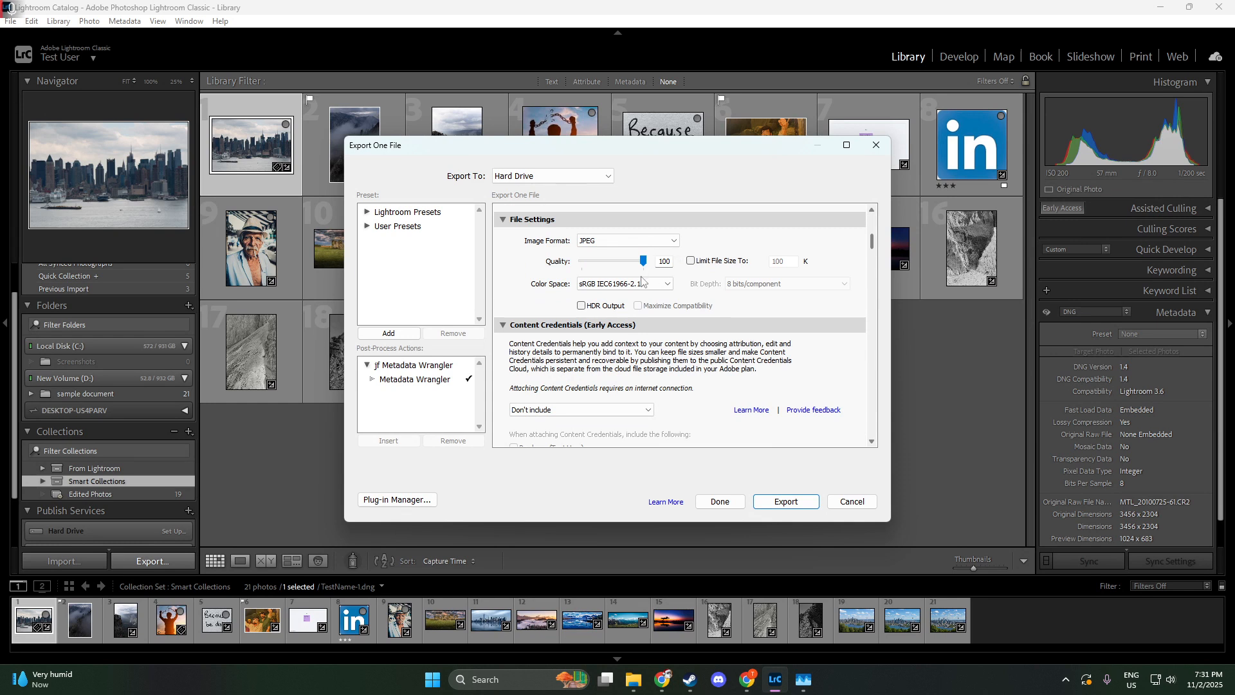
pyautogui.click(644, 250)
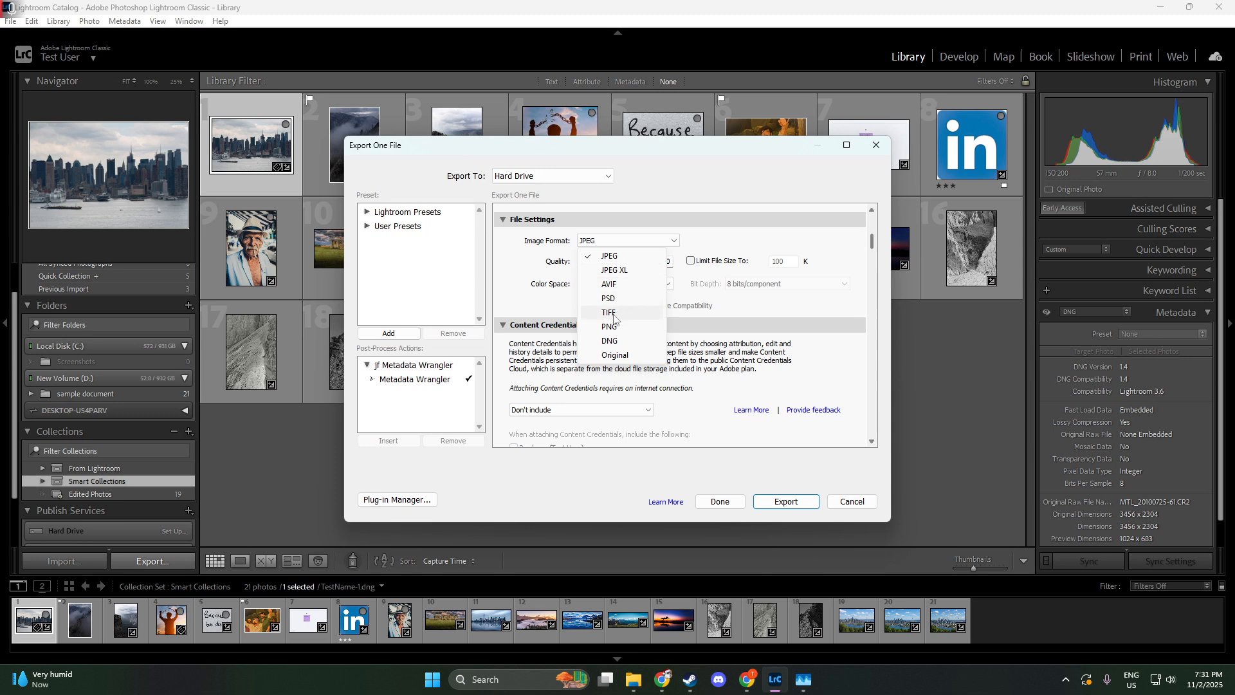
pyautogui.click(614, 326)
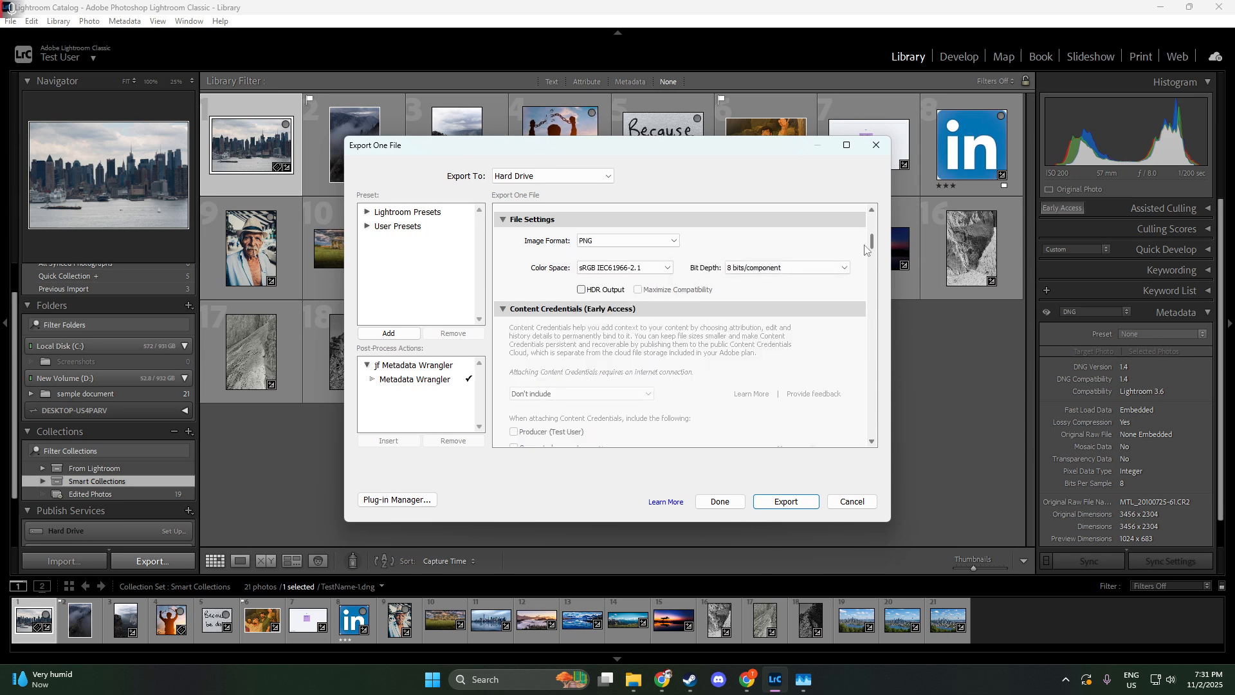
# Step: Save the current export settings as a new preset named "Test JPEG Preset" in the User Presets folder
pyautogui.moveTo(872, 250); pyautogui.dragTo(874, 270)
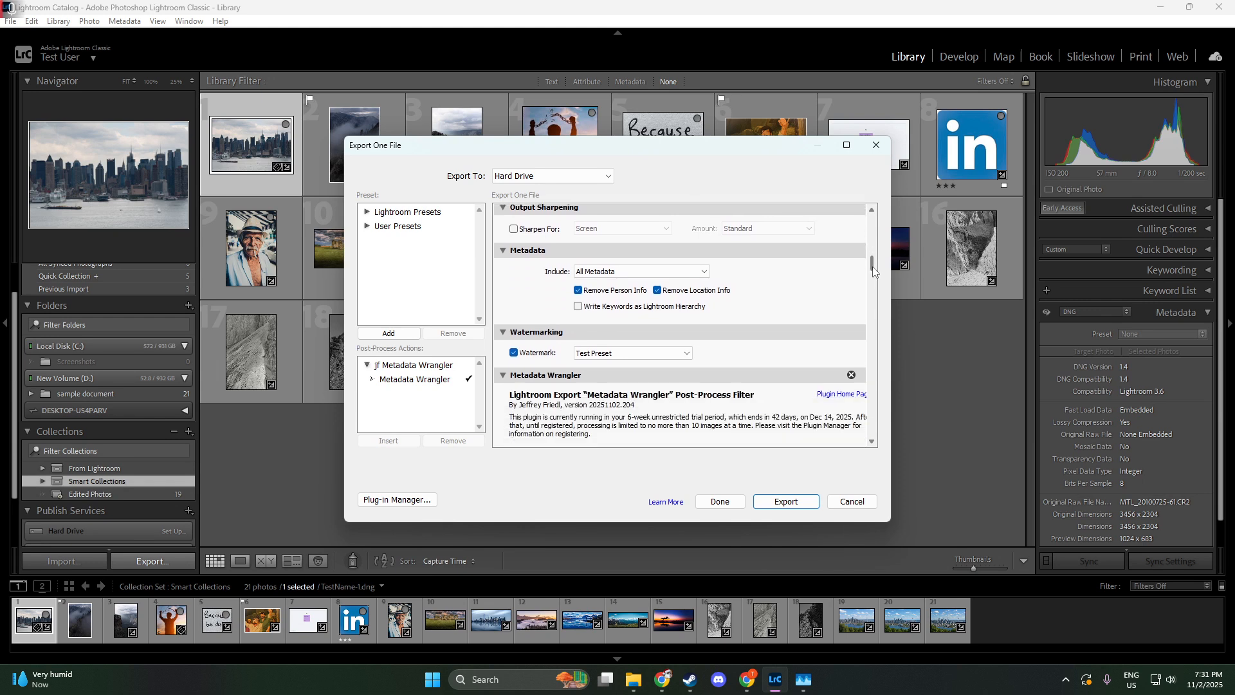
pyautogui.moveTo(874, 270); pyautogui.dragTo(873, 269)
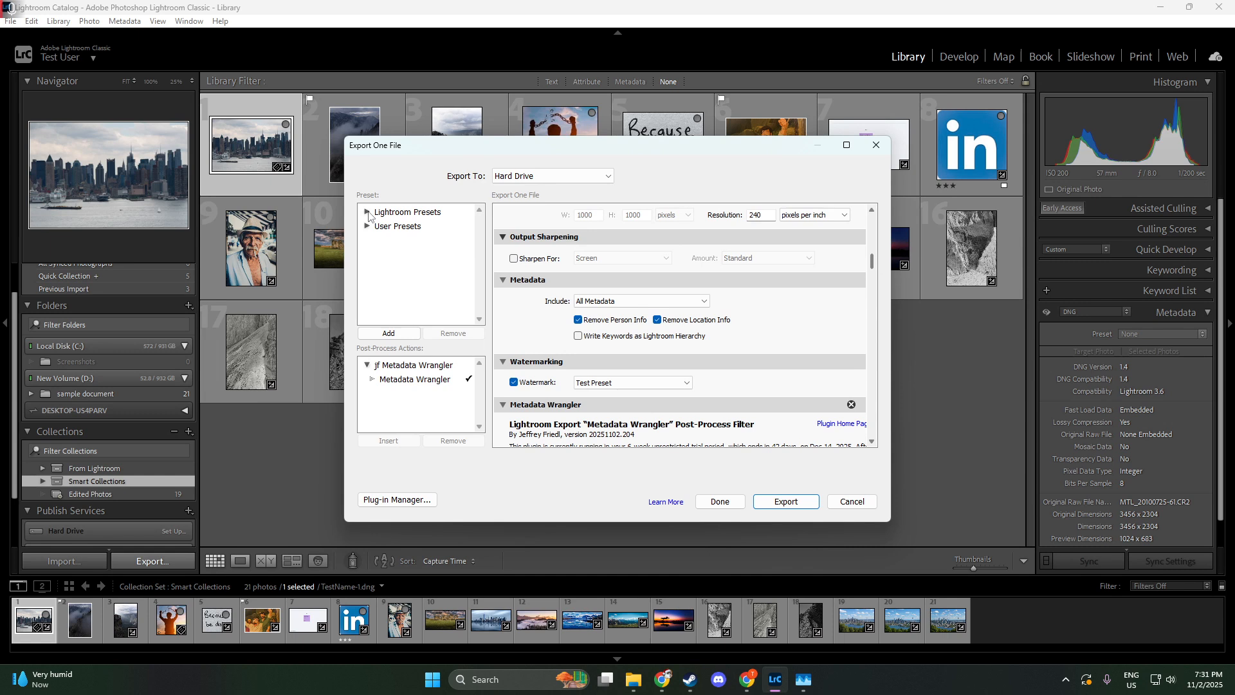
pyautogui.click(387, 333)
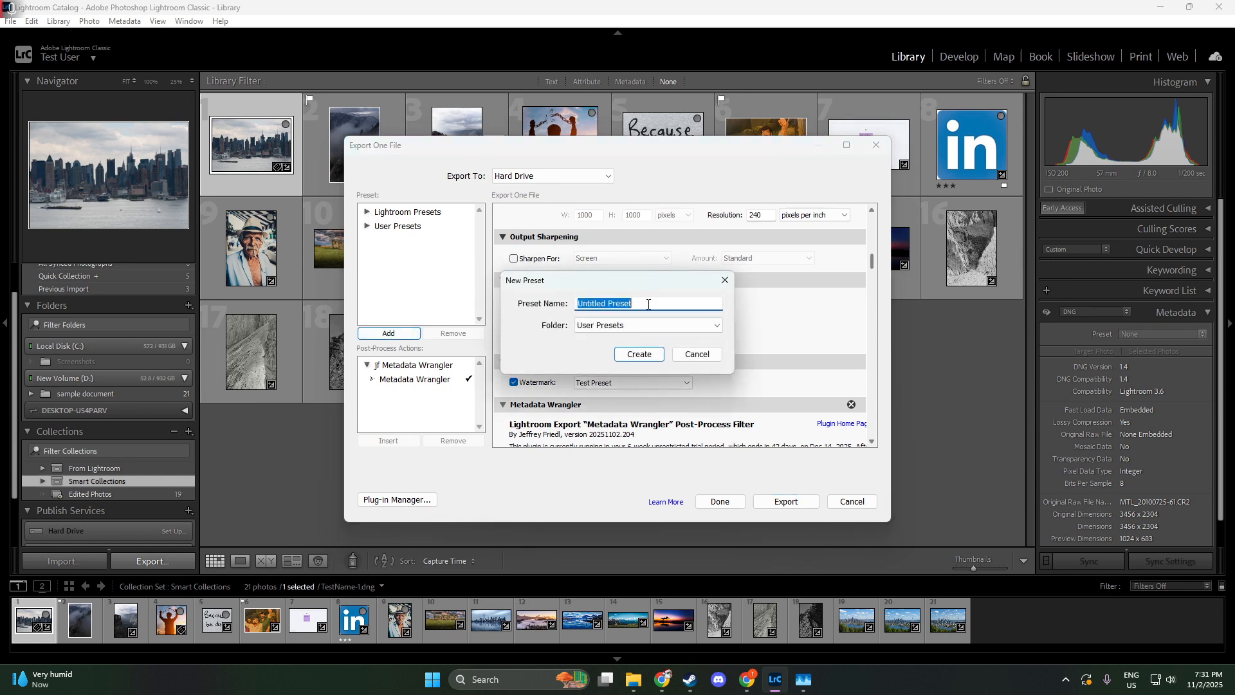
pyautogui.doubleClick(649, 305)
pyautogui.hotkey('ctrl', 'a')
pyautogui.write('tES')
pyautogui.press('BackSpace')
pyautogui.press('BackSpace')
pyautogui.press('BackSpace')
pyautogui.write('Test JPEG Preset')
pyautogui.click(601, 331)
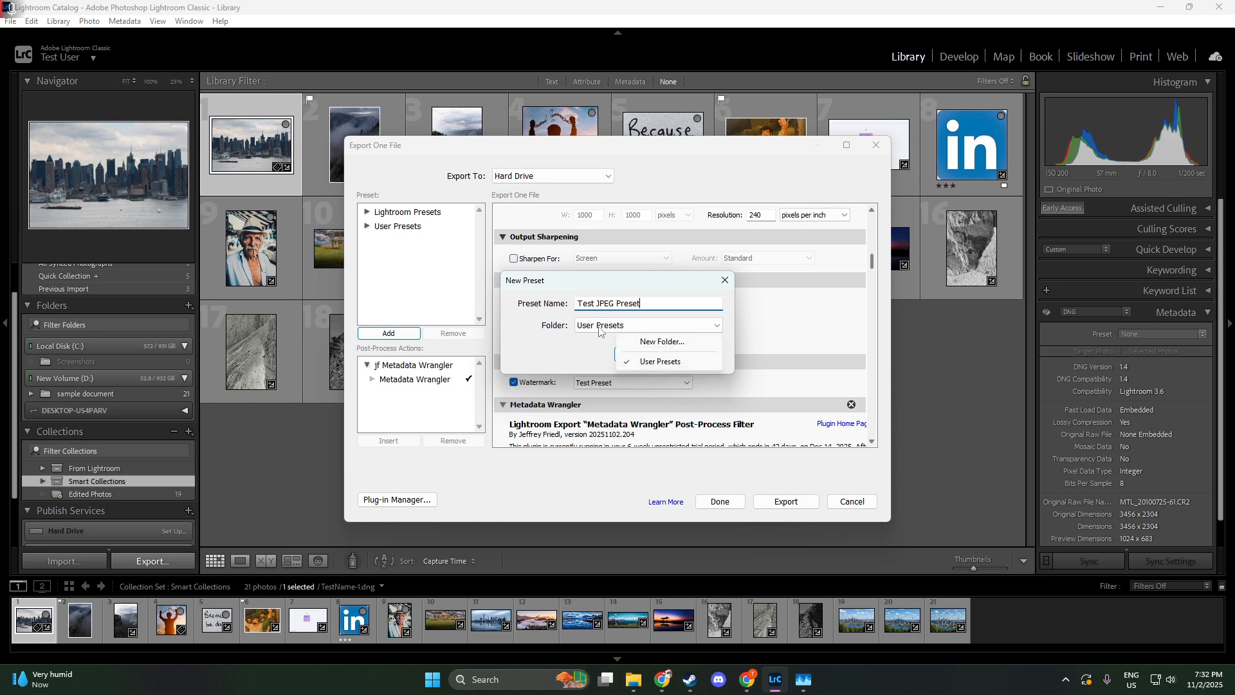
pyautogui.click(599, 331)
pyautogui.click(637, 353)
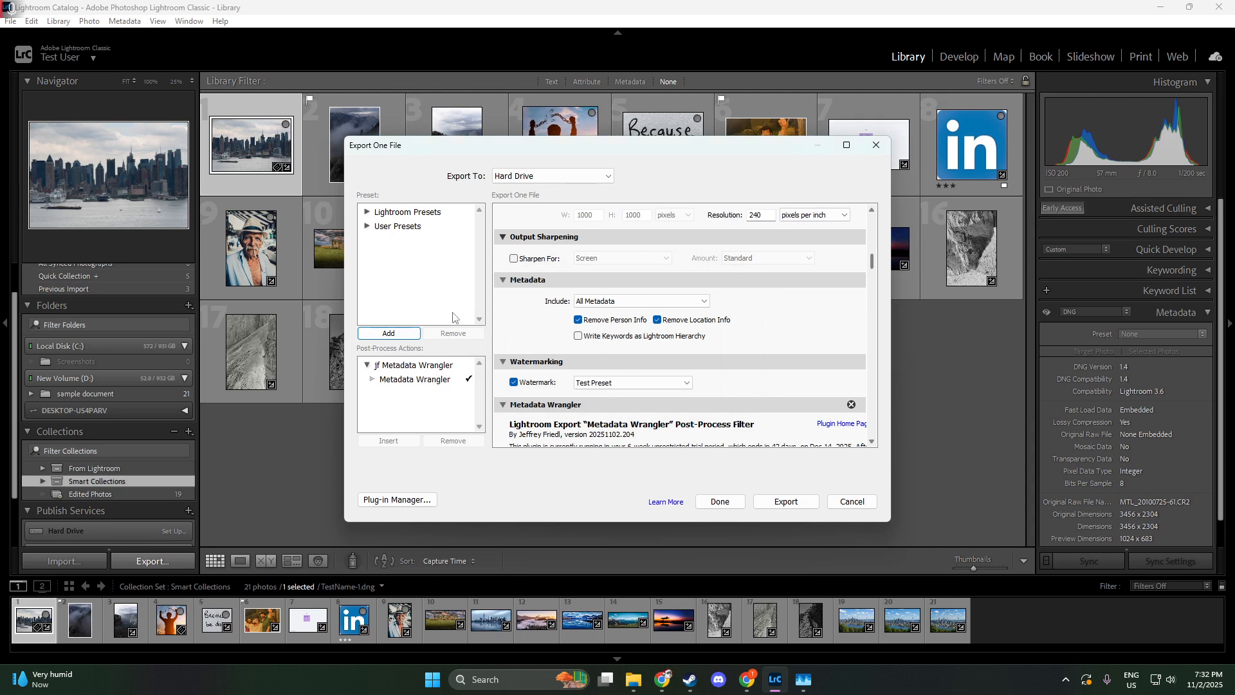
# Step: Check the export settings from the beginning and close them without exporting the photo
pyautogui.scroll(5, 872, 270)
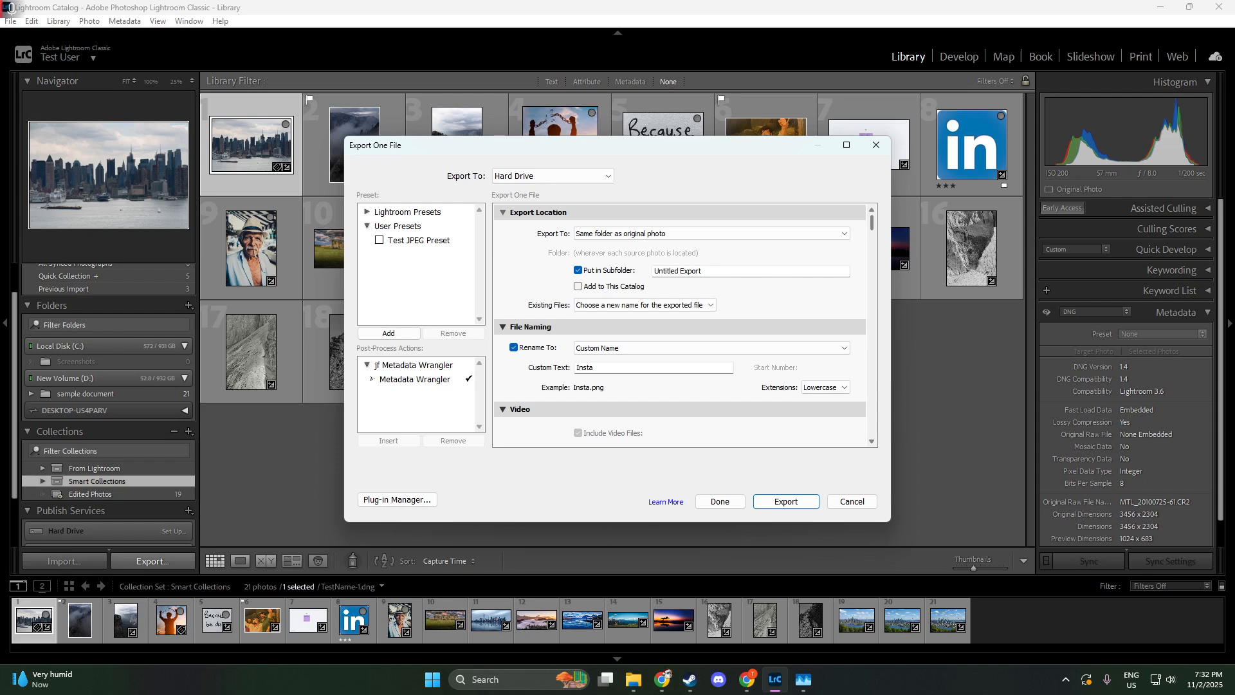
pyautogui.click(849, 503)
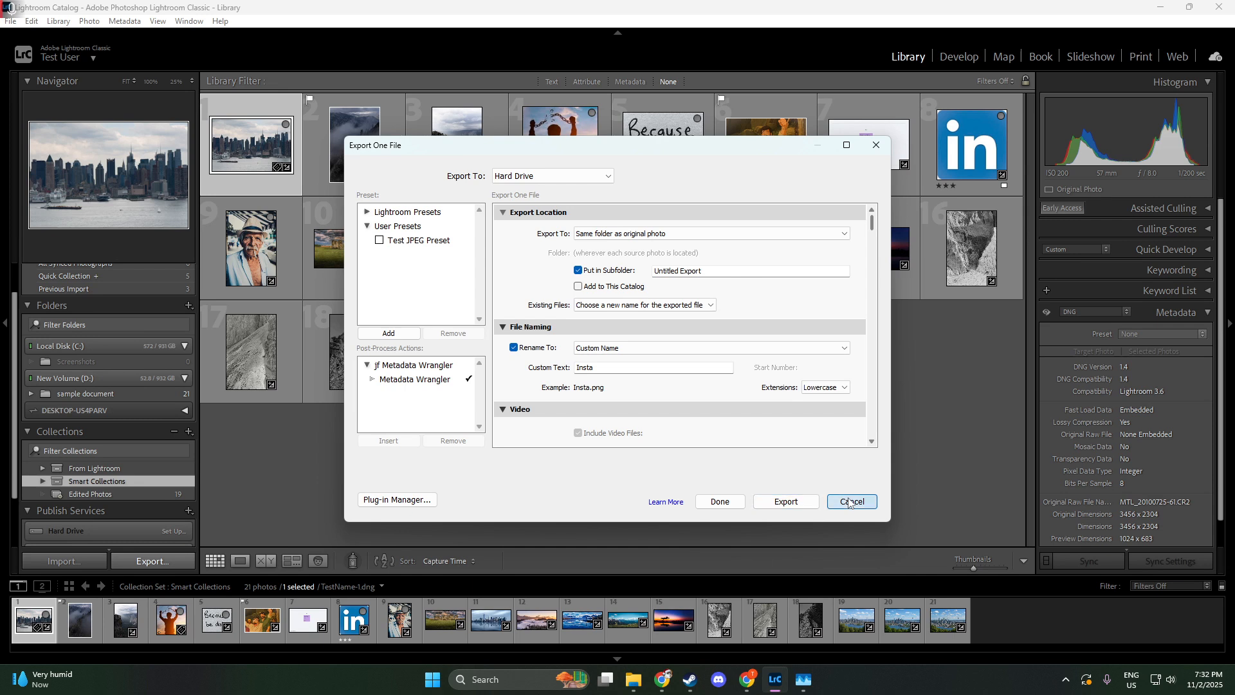
pyautogui.click(849, 502)
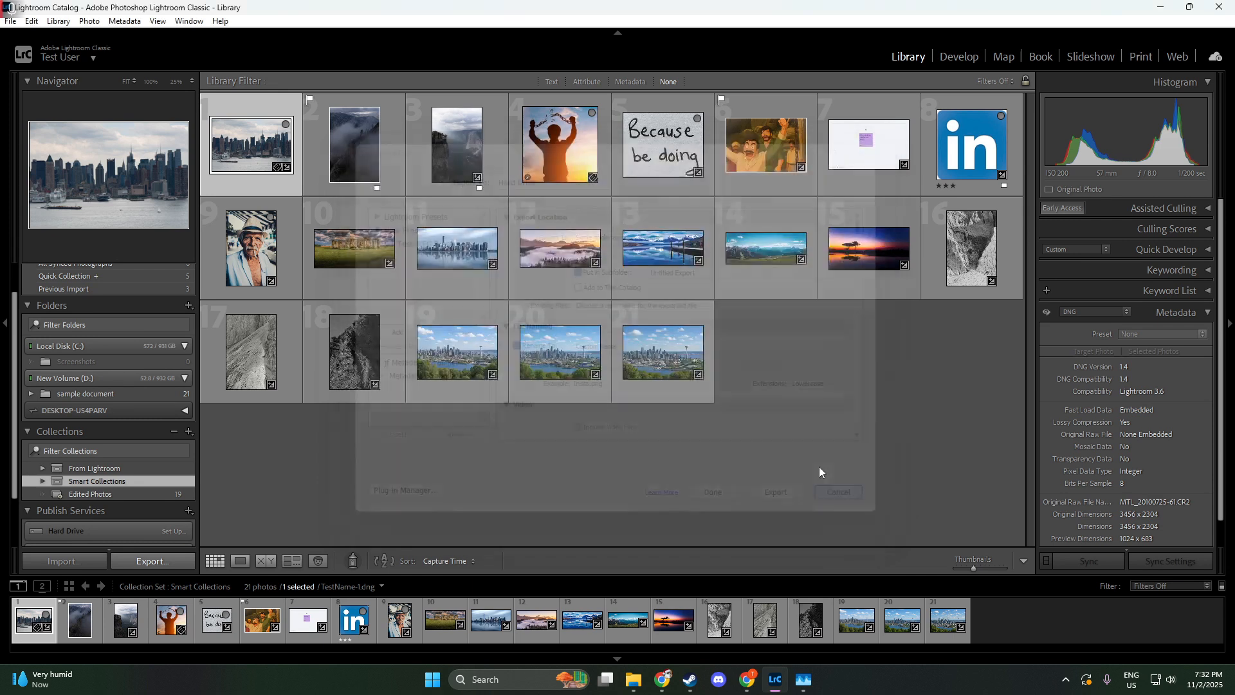
# Step: Export the second photo, the misty dark mountain, using the saved Test JPEG Preset
pyautogui.click(339, 151)
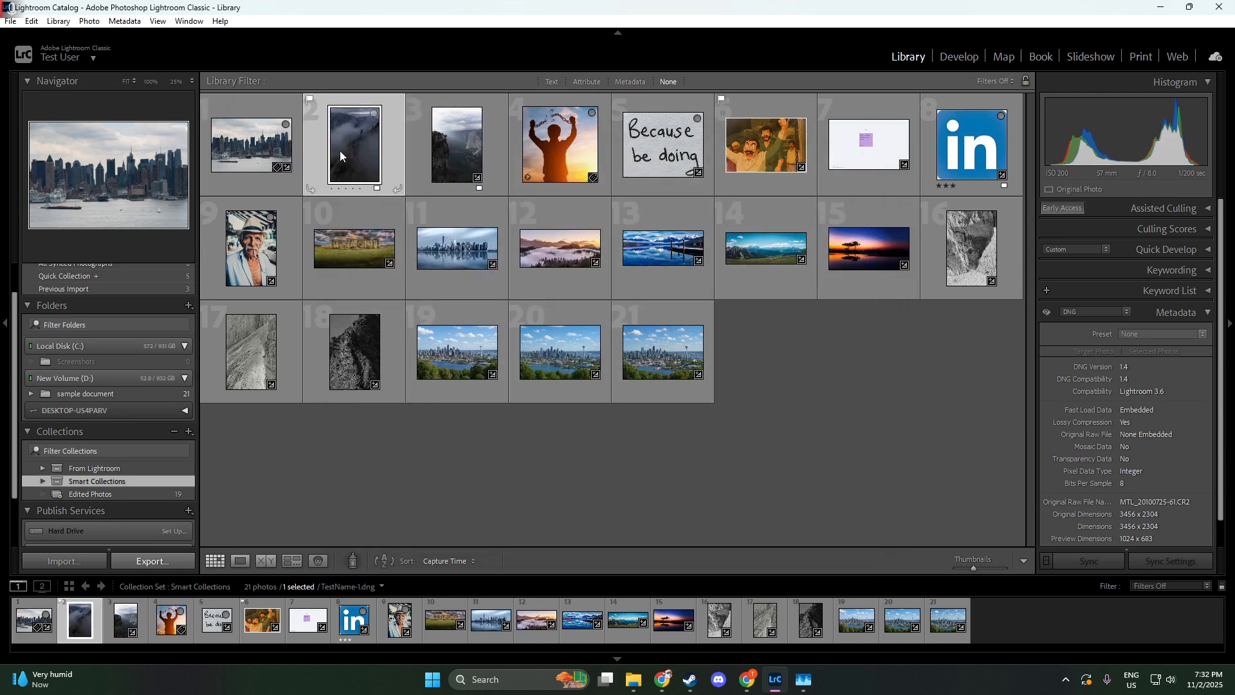
pyautogui.click(10, 23)
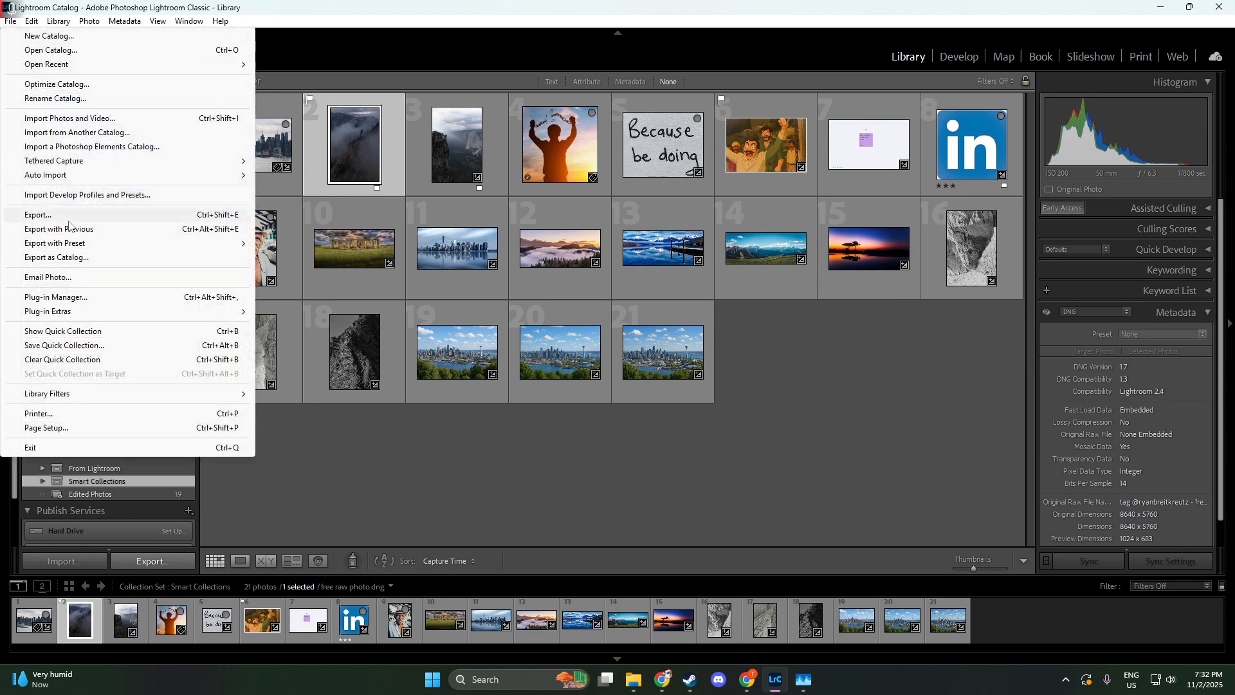
pyautogui.moveTo(67, 243)
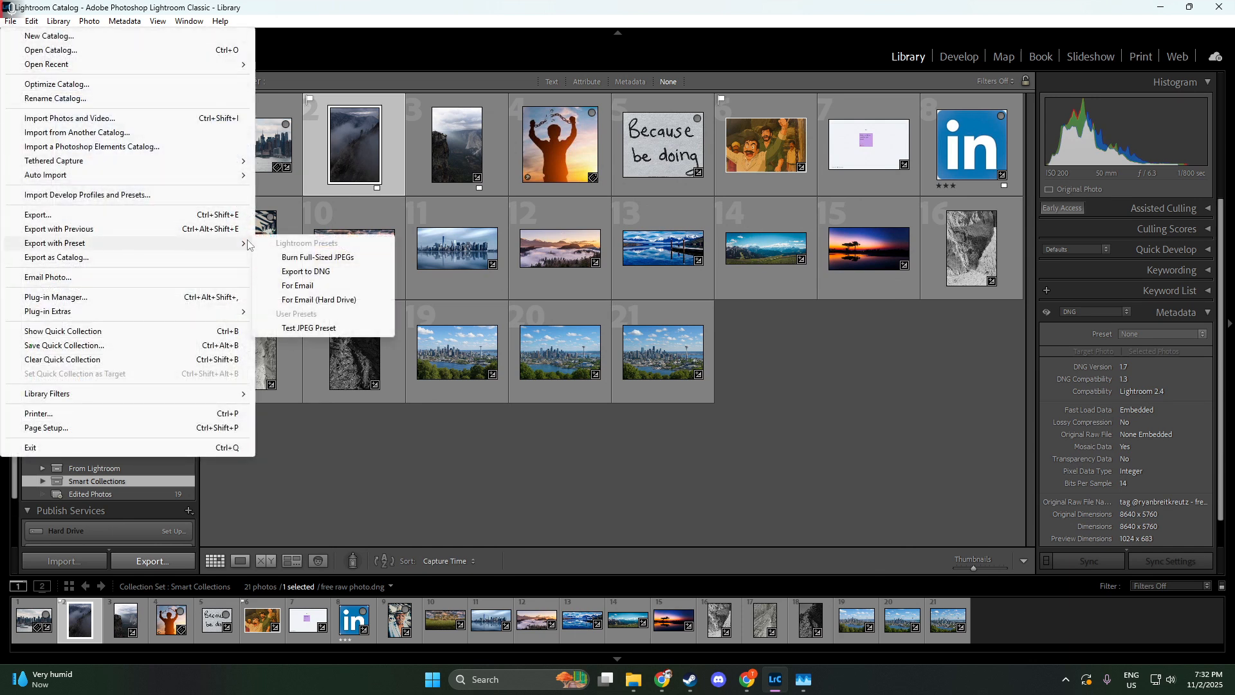
pyautogui.click(308, 328)
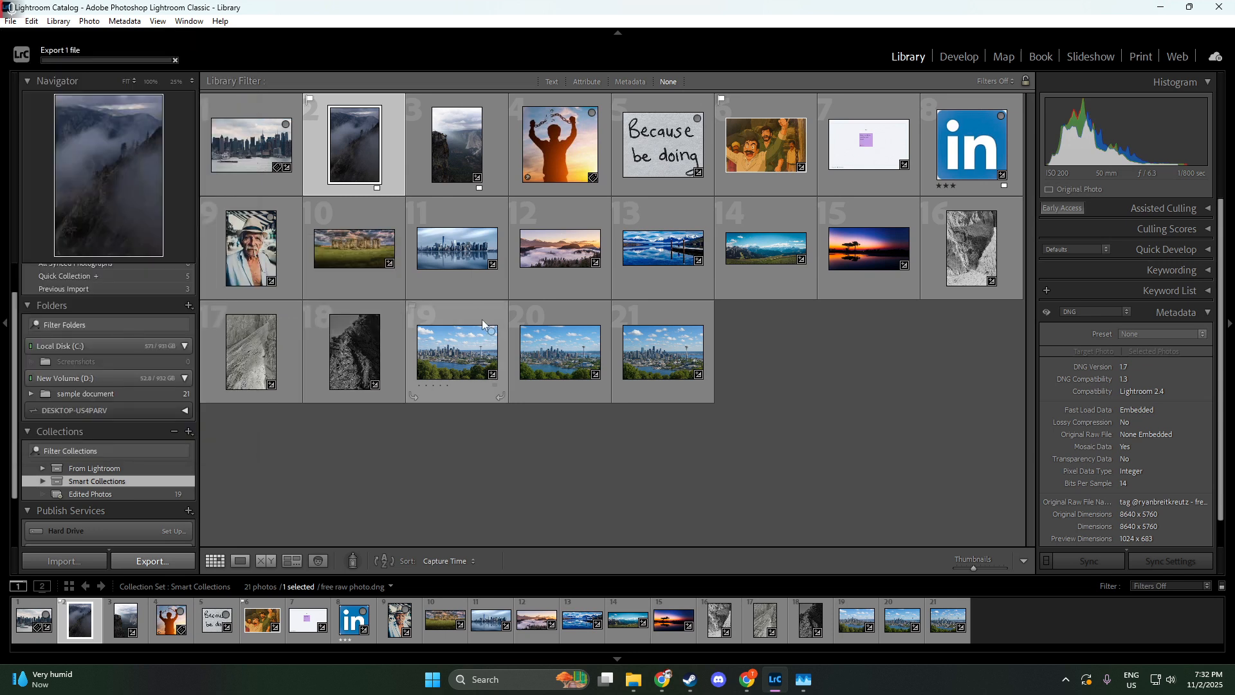